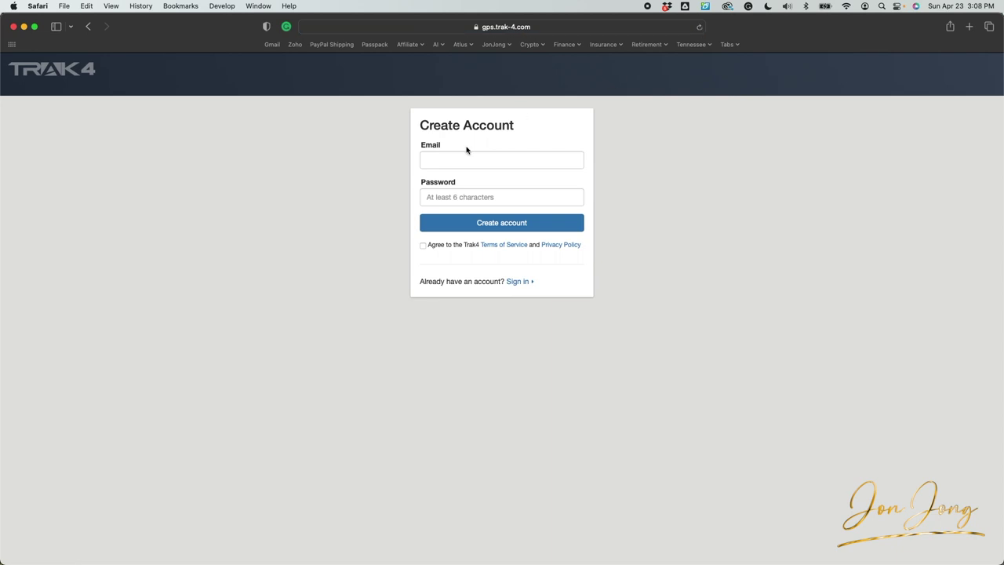
# - Sign in to the Trak-4 portal with the saved Safari login
pyautogui.click(455, 159)
pyautogui.click(397, 159)
pyautogui.click(517, 282)
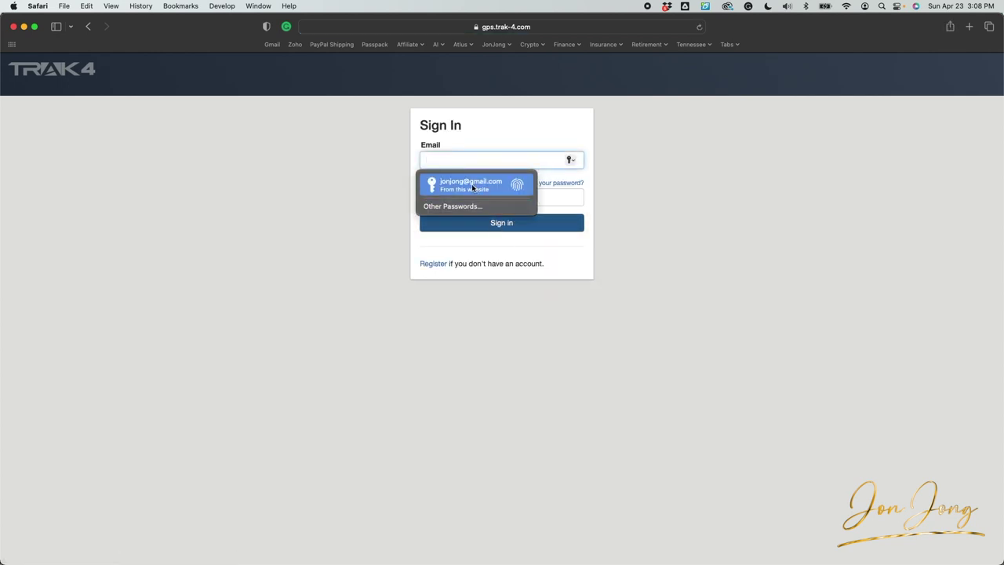
pyautogui.click(471, 183)
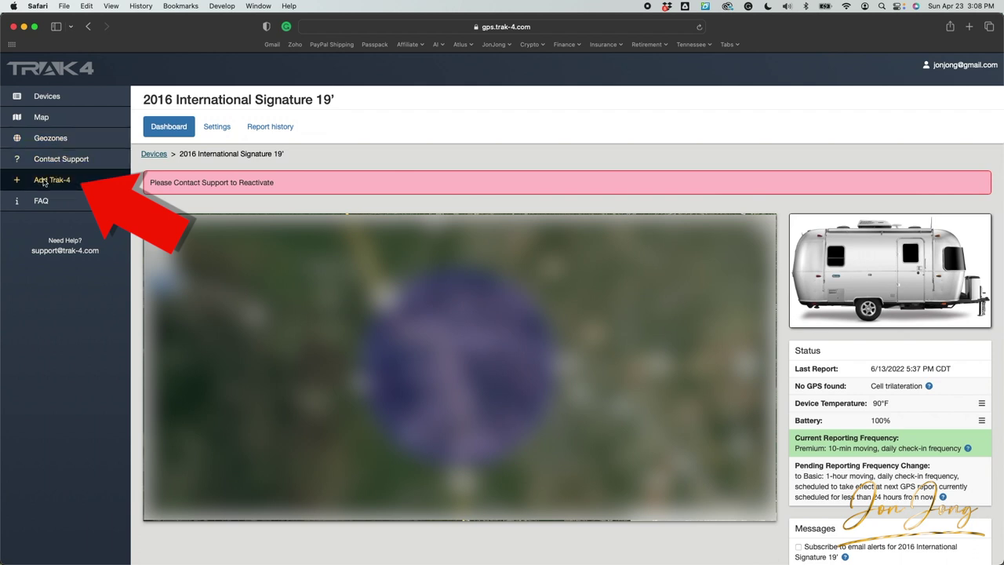
pyautogui.click(44, 182)
# - Add a new tracker with its key code, naming the device 'Yamaha Wolverion'
pyautogui.click(166, 161)
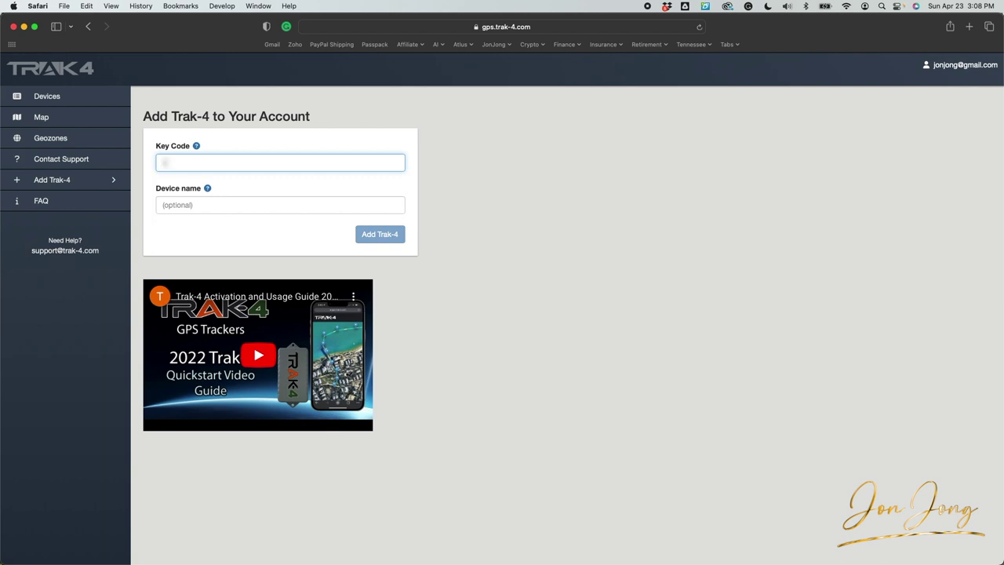
pyautogui.write('123 456')
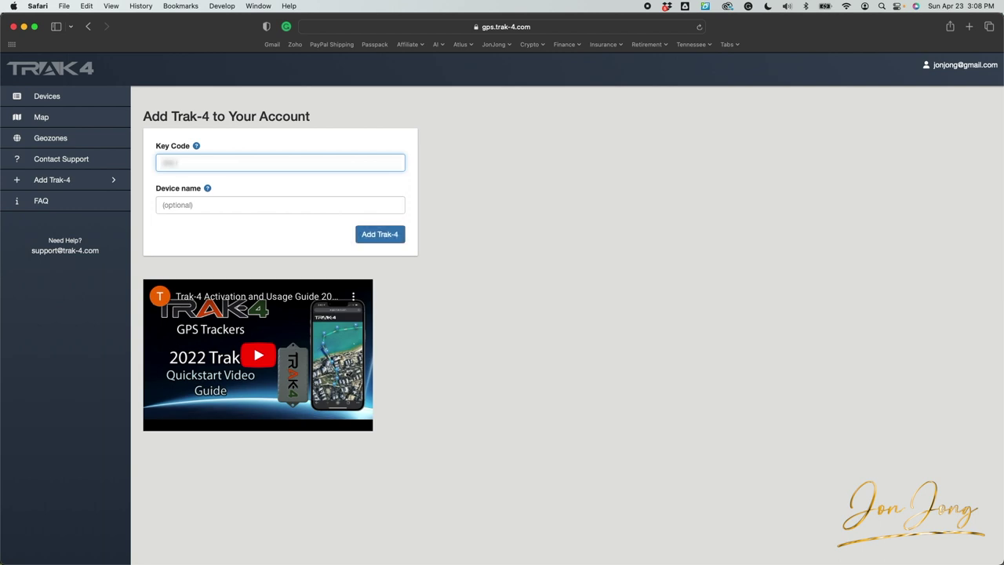
pyautogui.click(178, 206)
pyautogui.write('Ya')
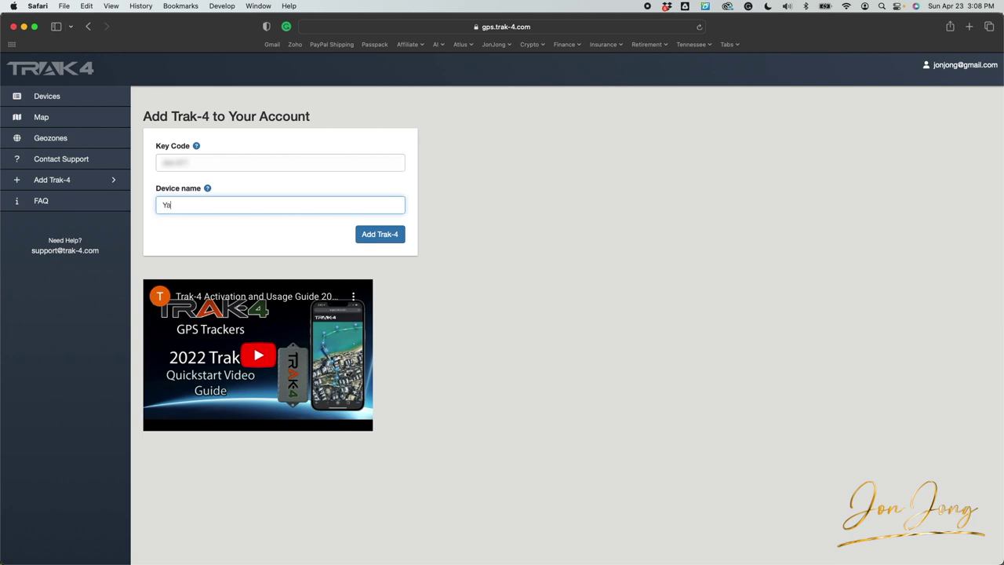
pyautogui.write('maha Wolverion')
pyautogui.click(373, 233)
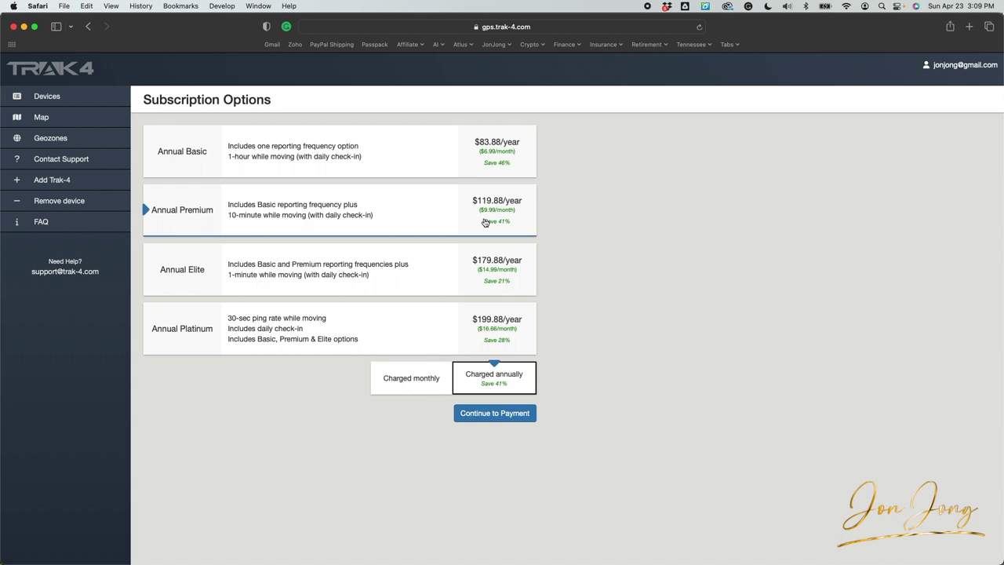
# - Choose the Annual Basic plan at $83.88/year, charged annually, and continue to payment
pyautogui.click(518, 156)
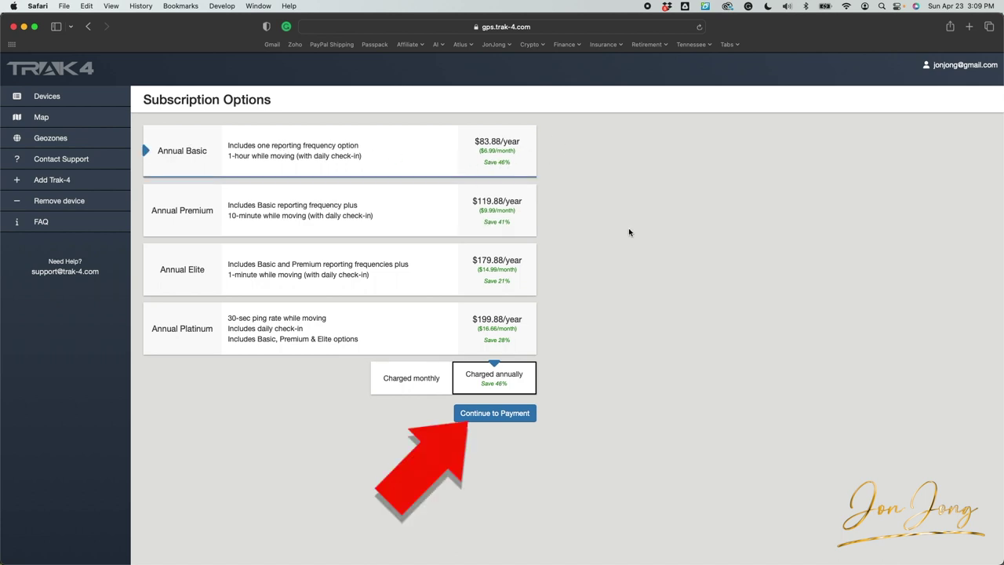
pyautogui.click(515, 417)
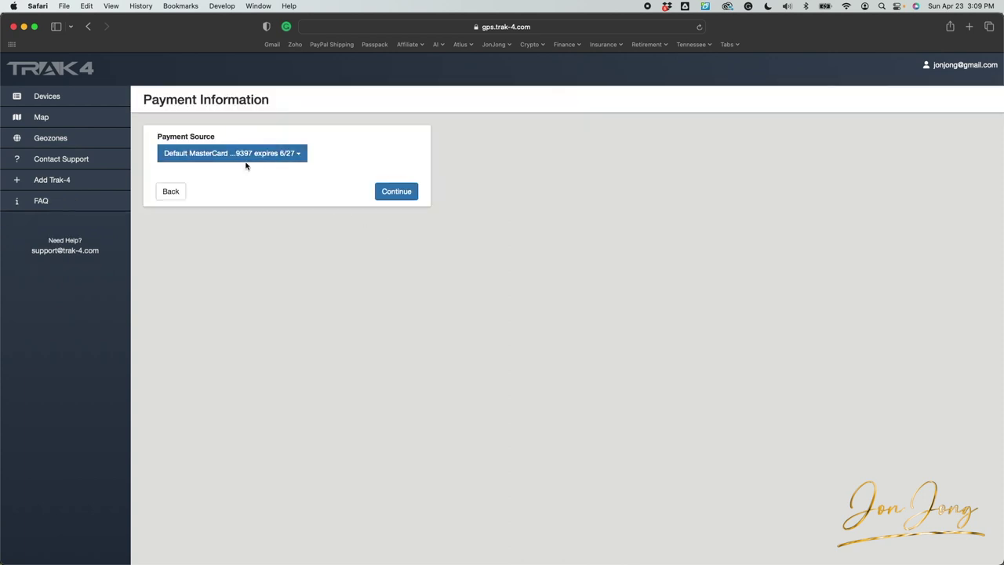
# - Pay $83.88 with the saved MasterCard to start the Annual Basic subscription
pyautogui.click(396, 192)
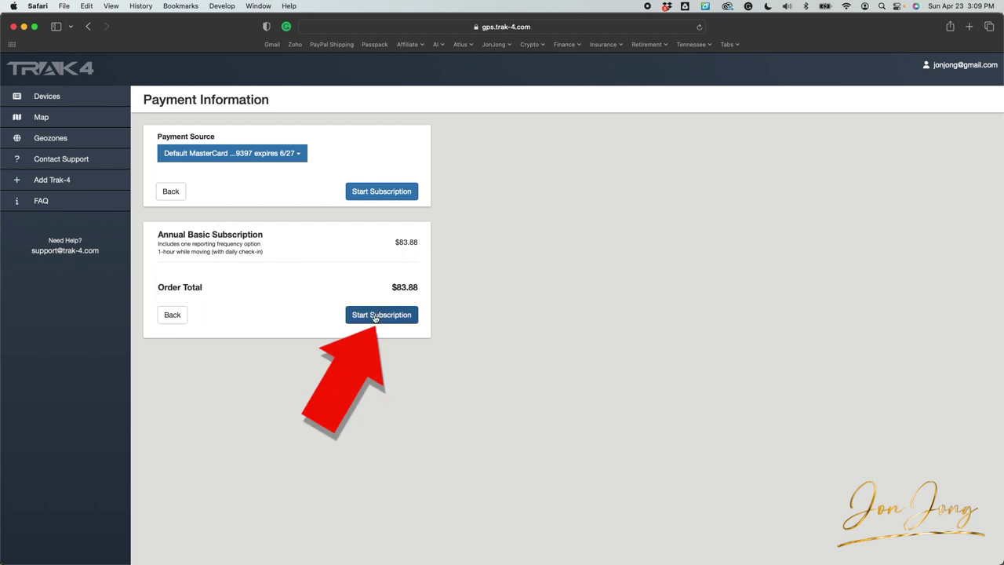
pyautogui.click(375, 316)
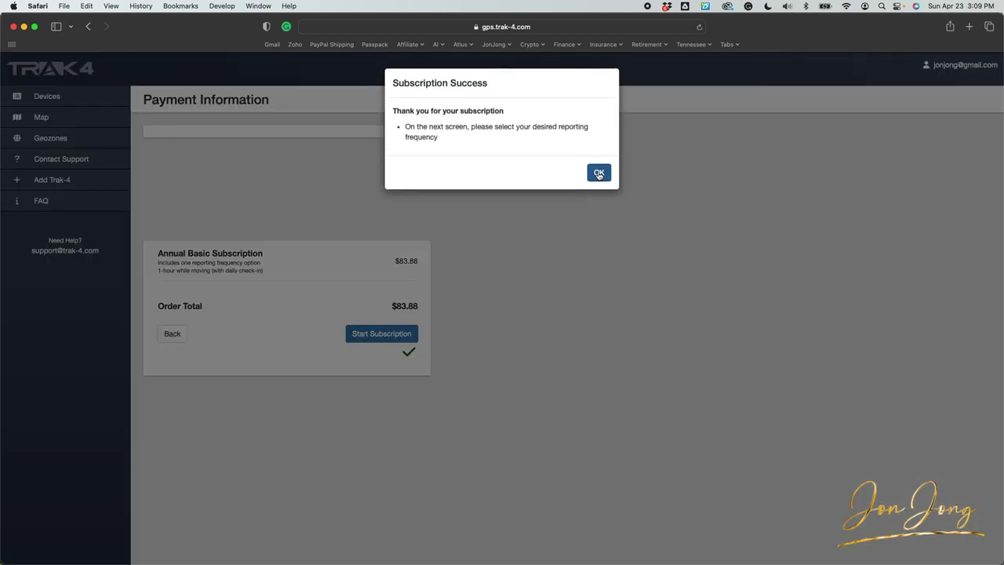
pyautogui.click(598, 173)
pyautogui.scroll(-1, 524, 232)
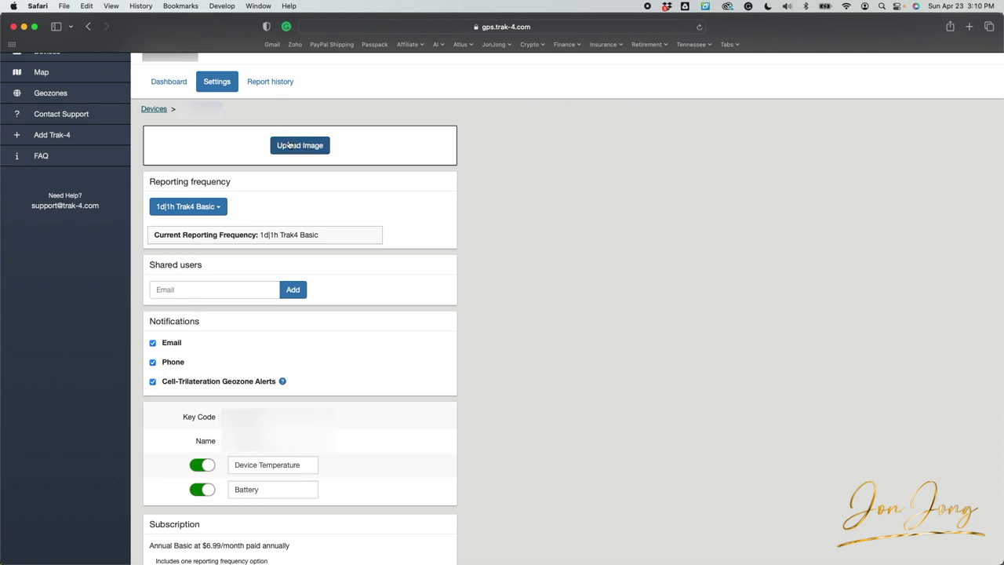
pyautogui.scroll(-1, 315, 168)
pyautogui.scroll(-1, 315, 168)
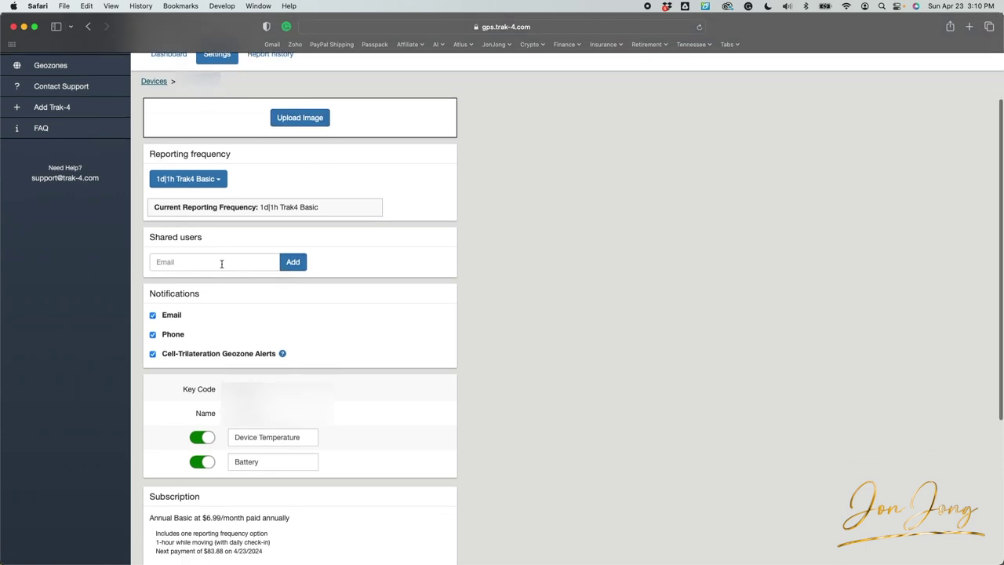
pyautogui.scroll(-2, 220, 264)
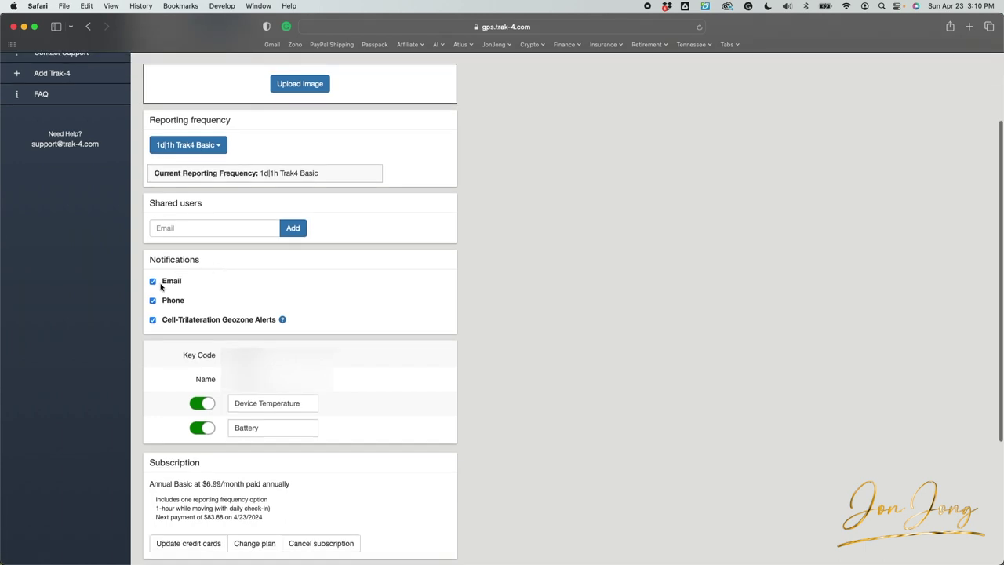
pyautogui.scroll(-3, 160, 295)
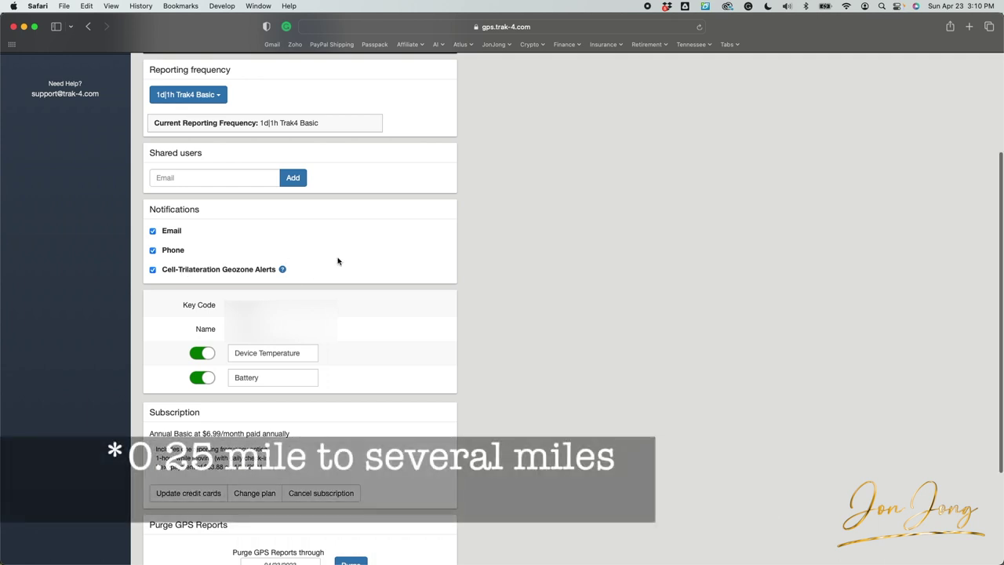
pyautogui.scroll(-2, 338, 261)
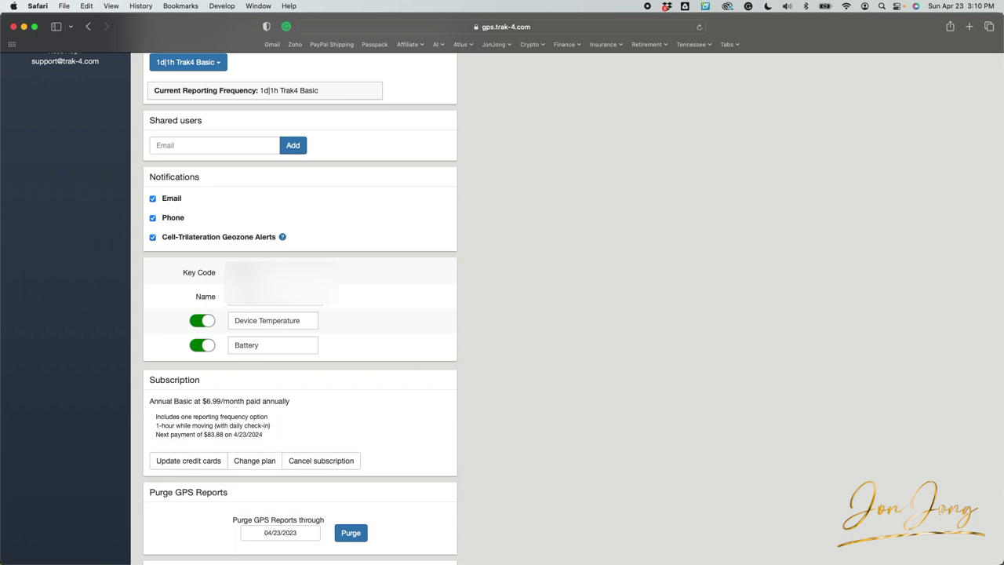
pyautogui.scroll(-3, 280, 295)
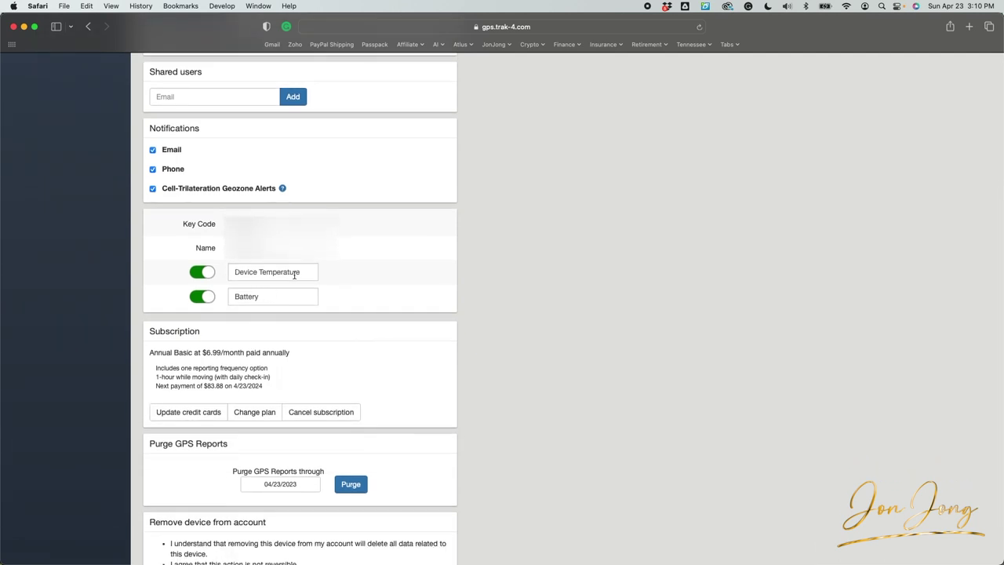
pyautogui.scroll(-1, 294, 275)
pyautogui.scroll(-3, 294, 276)
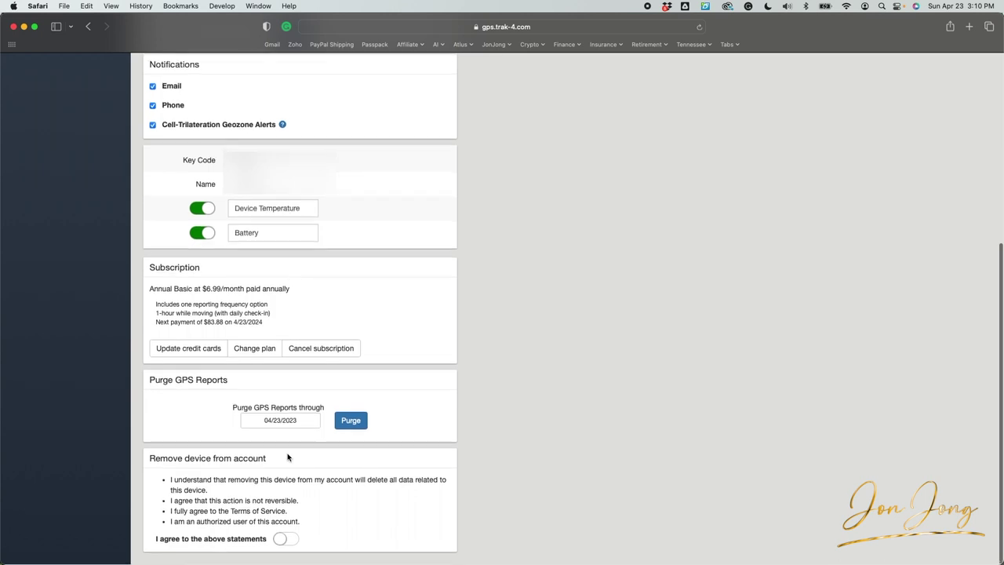
pyautogui.scroll(10, 300, 322)
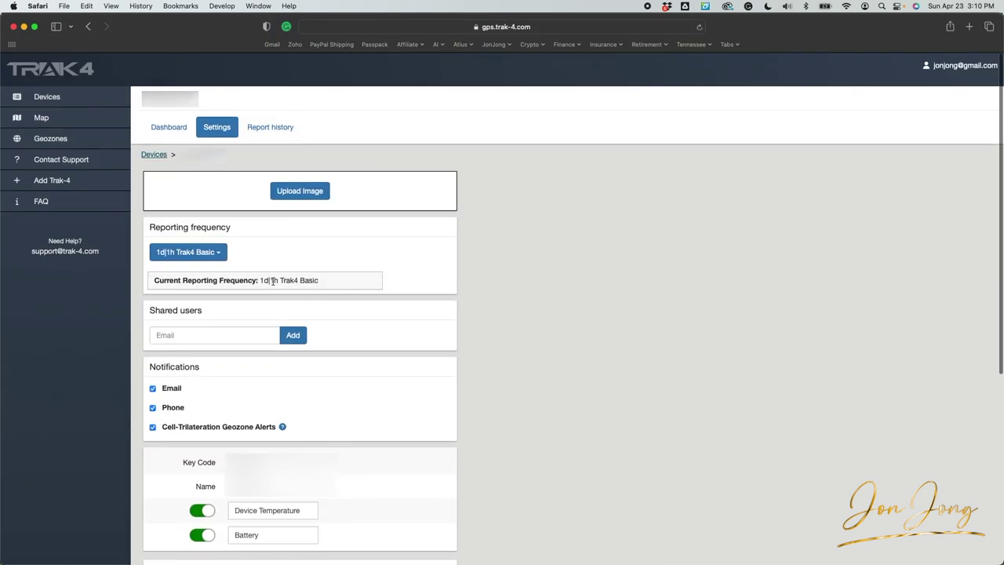
# - Show the account-level geozones map with its two existing geozone markers
pyautogui.click(55, 143)
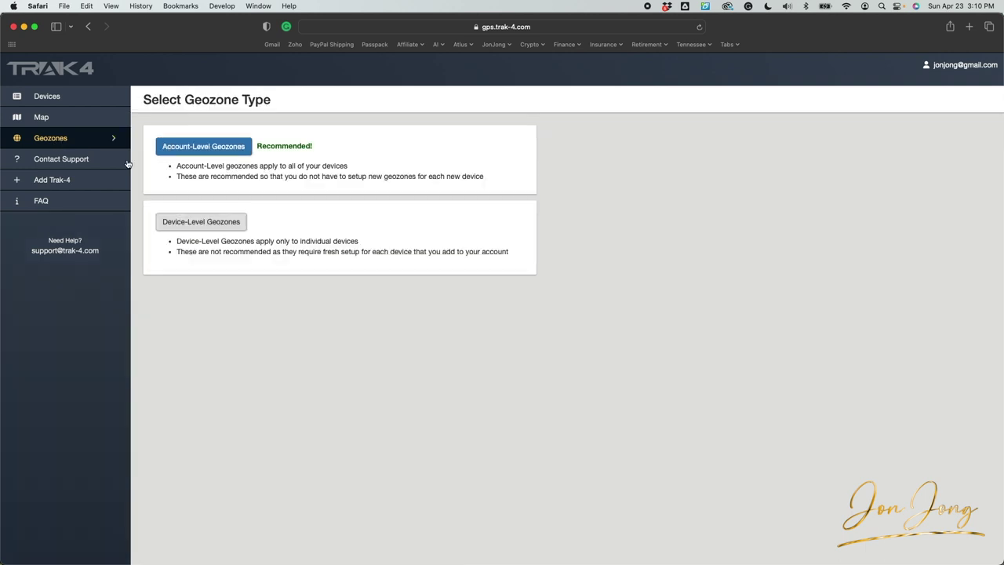
pyautogui.click(204, 147)
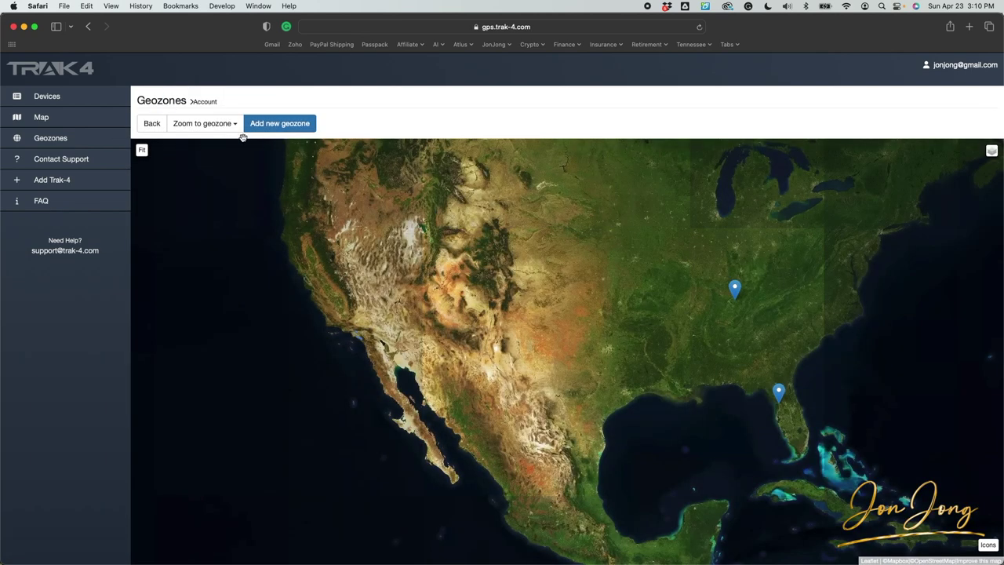
# - Zoom the map to Airstream Los Angeles, then to the Airstream OC Service geozone
pyautogui.click(202, 123)
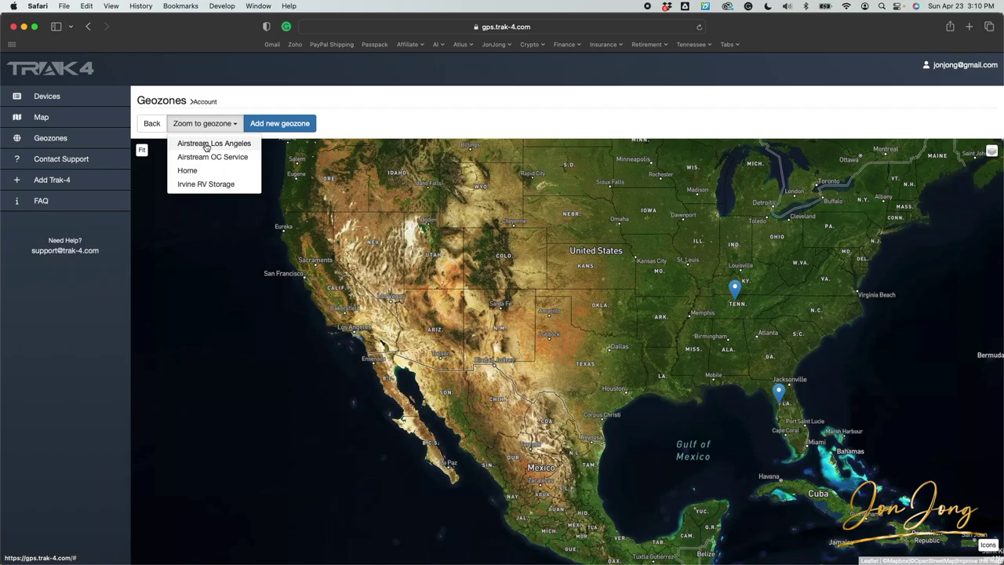
pyautogui.click(206, 144)
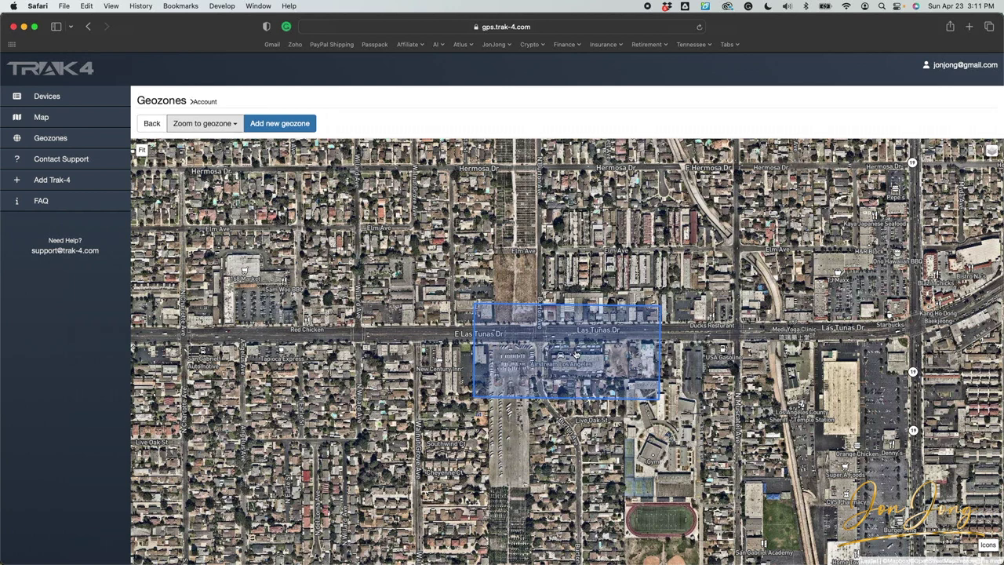
pyautogui.click(225, 131)
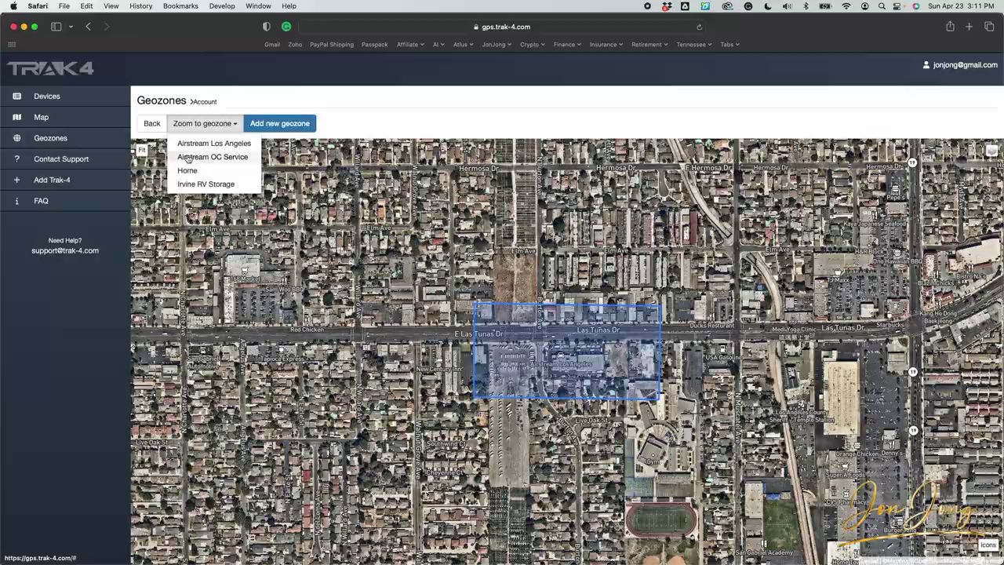
pyautogui.click(202, 158)
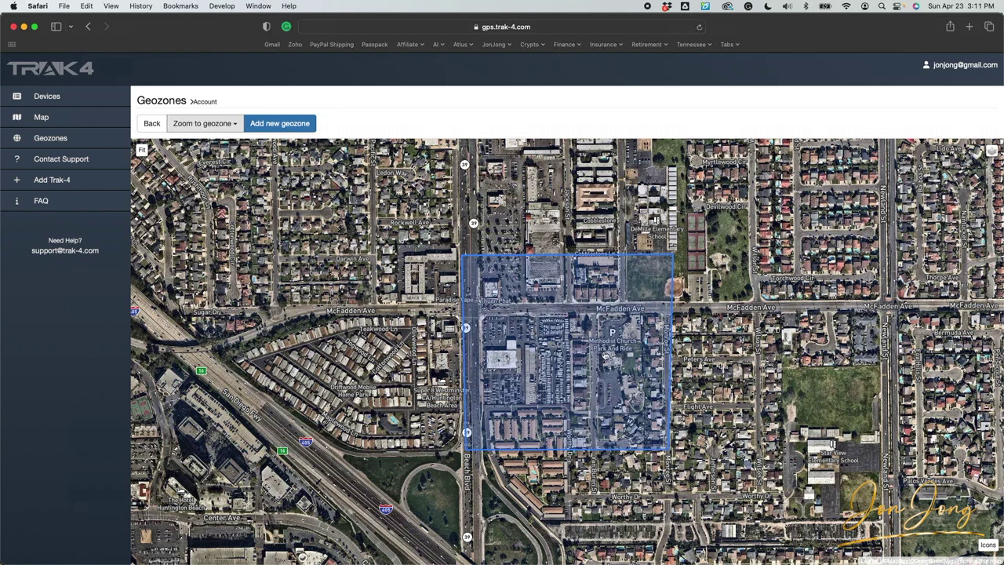
pyautogui.click(203, 123)
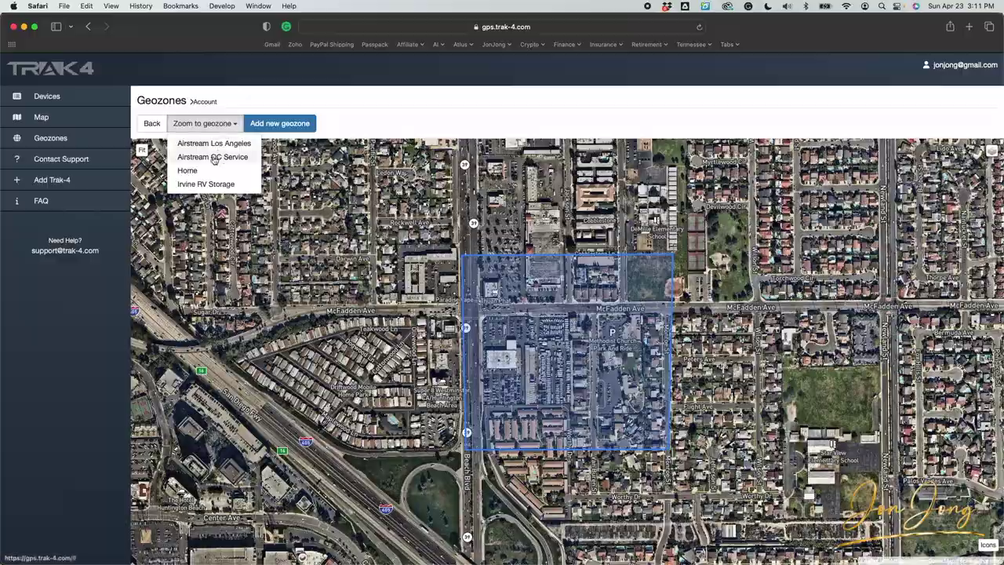
# - Zoom the map to the Irvine RV Storage geozone near Alton Pkwy
pyautogui.click(204, 183)
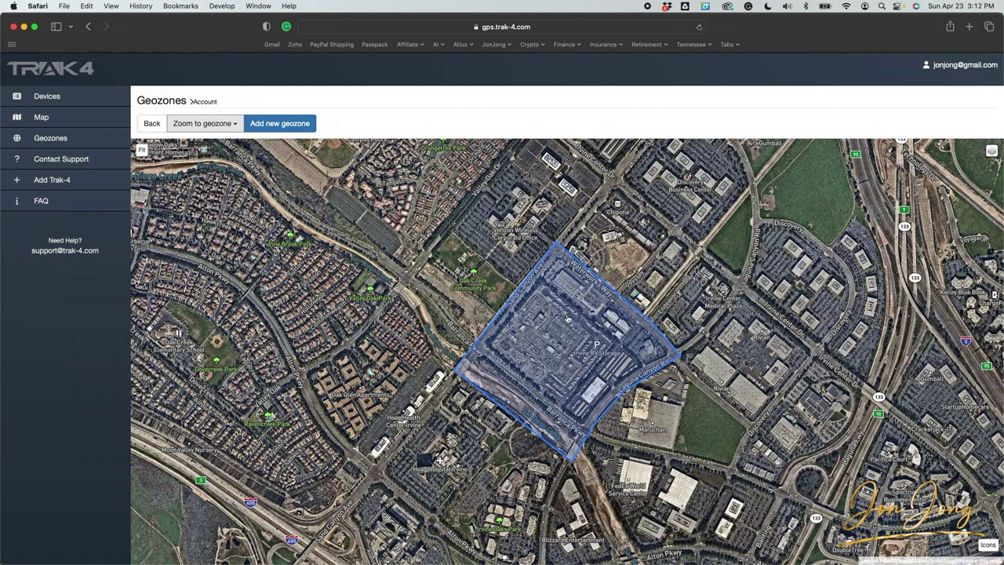
pyautogui.click(232, 126)
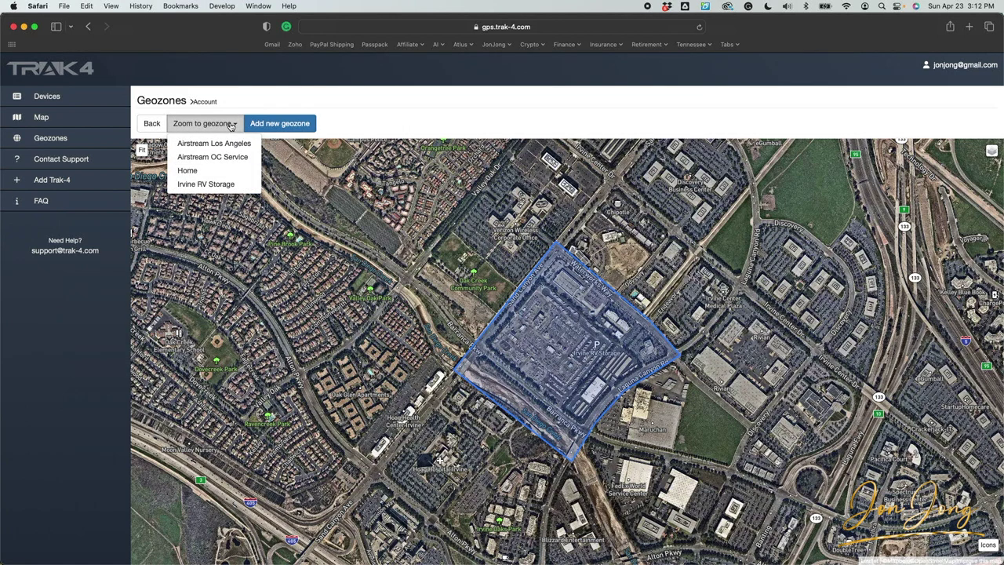
pyautogui.click(232, 126)
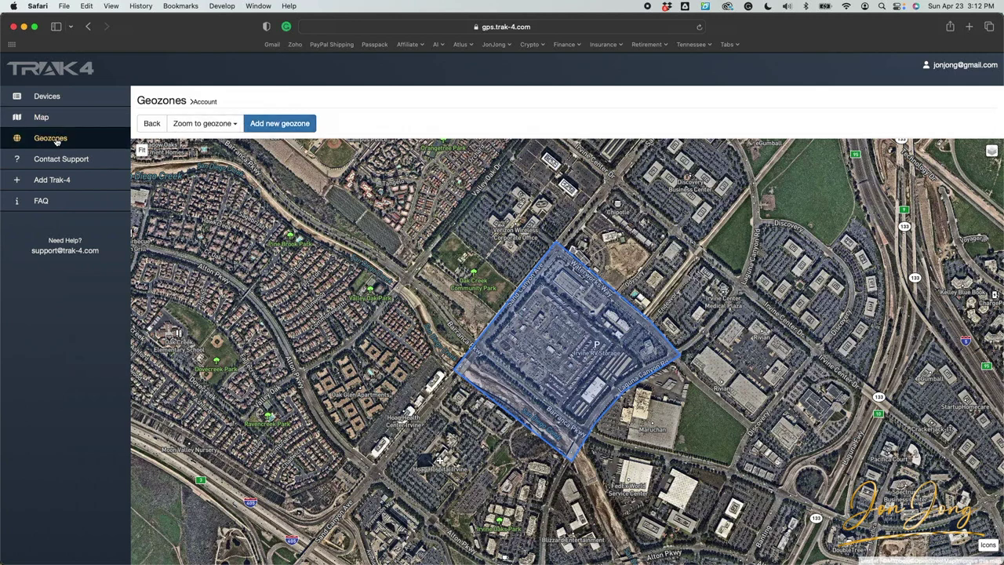
# - Open the newly added tracker's dashboard from the Devices list
pyautogui.click(61, 103)
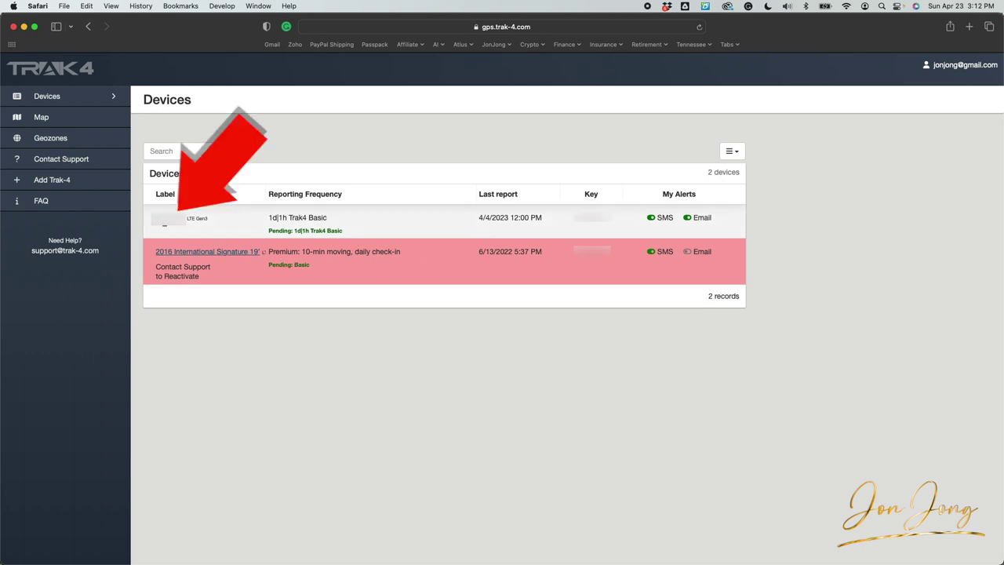
pyautogui.click(168, 218)
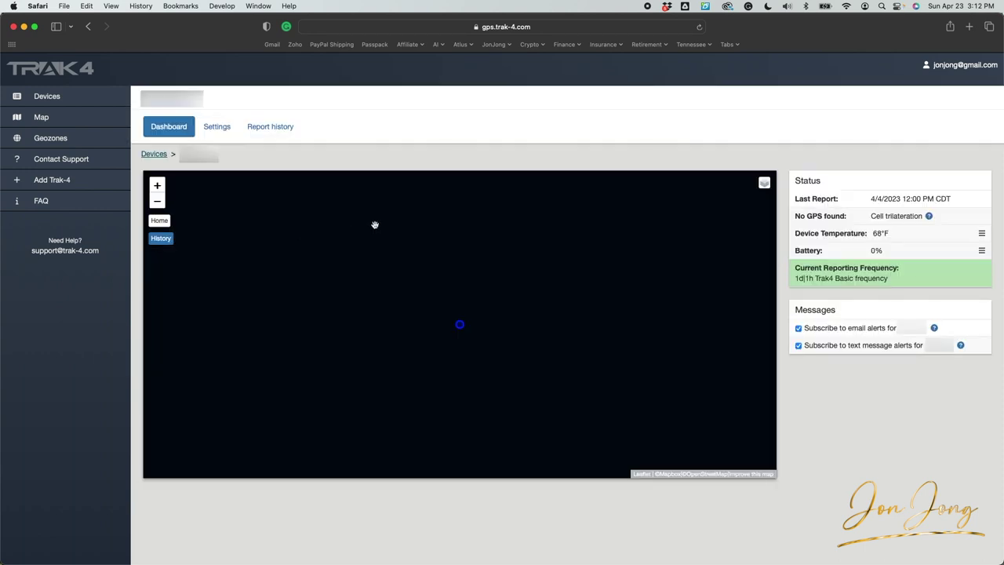